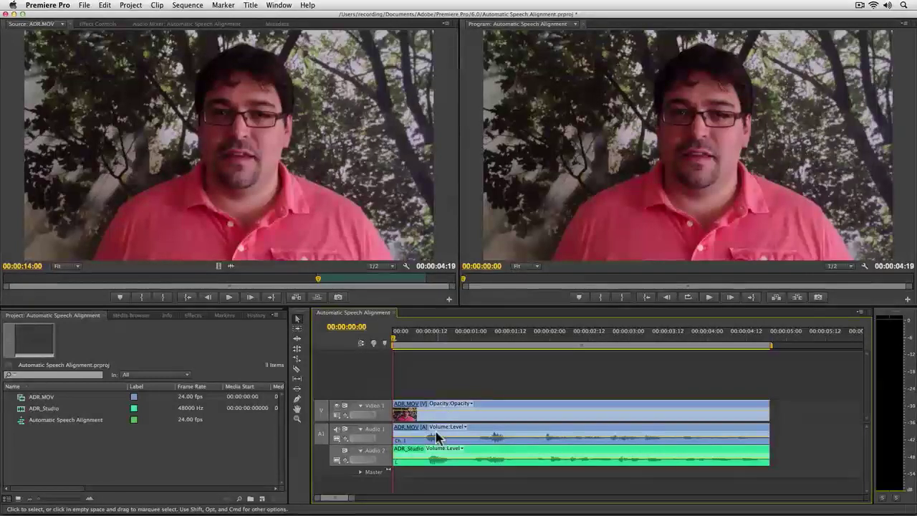
Play the sequence through to 00:00:04:19, then switch off Audio 1's track output
{"action": "key", "text": "space"}
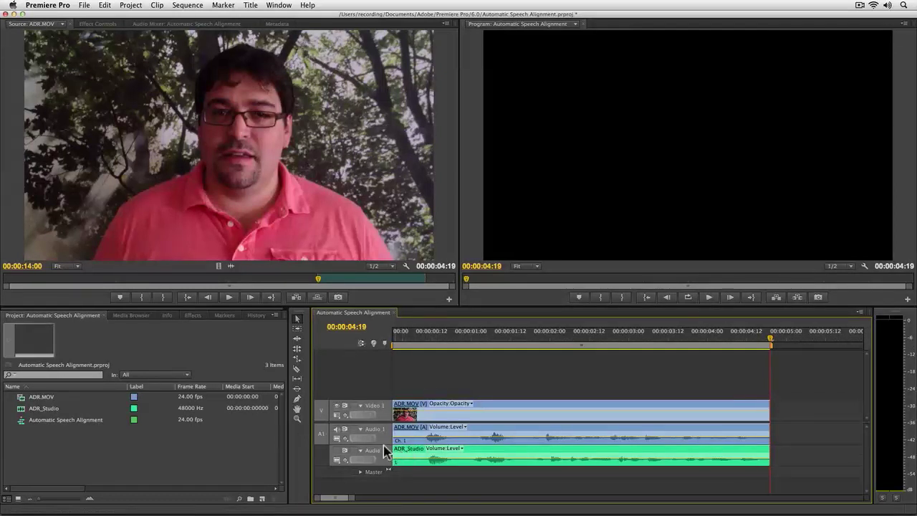
{"action": "left_click", "coordinate": [336, 428]}
Replay the sequence from the start with only the ADR_Studio audio, then select the Project panel
{"action": "left_click", "coordinate": [403, 341]}
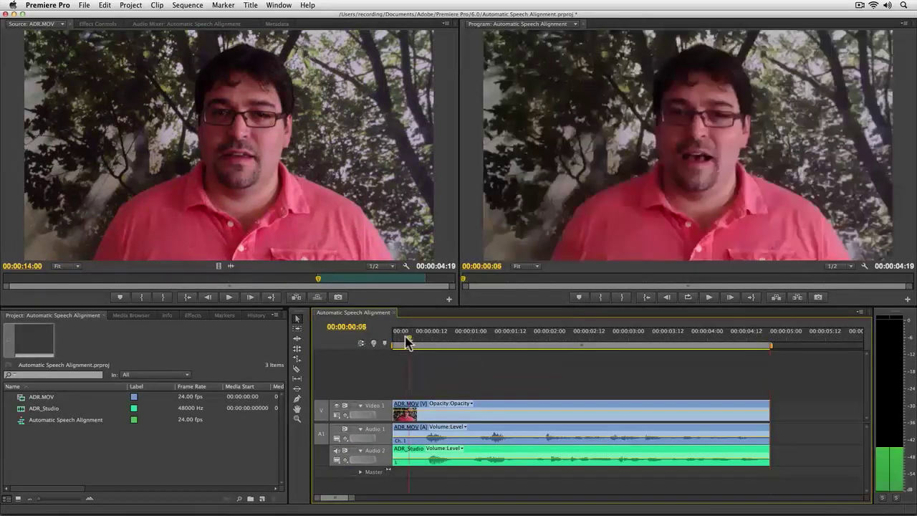
{"action": "key", "text": "space"}
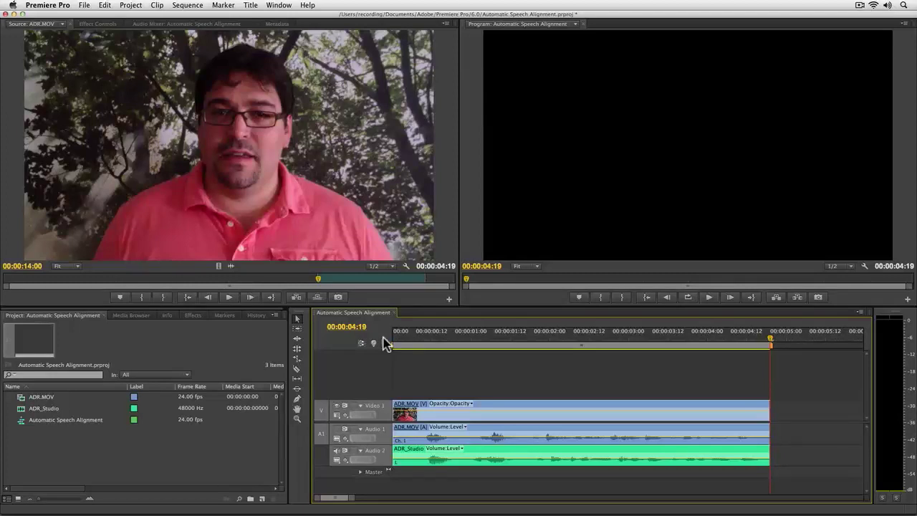
{"action": "left_click", "coordinate": [404, 334]}
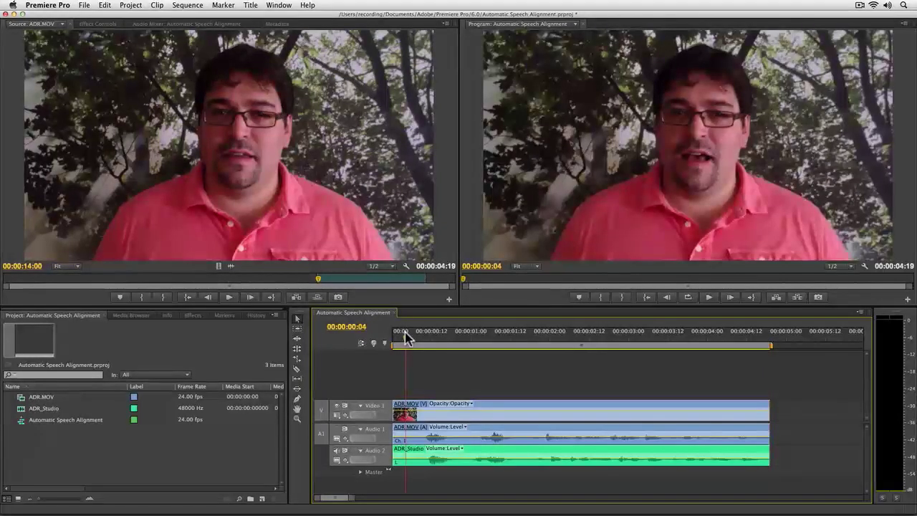
{"action": "key", "text": "space"}
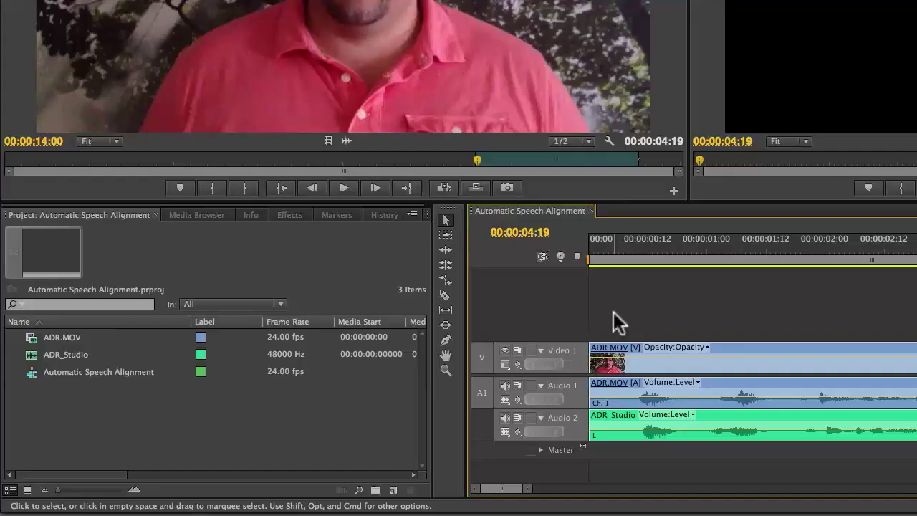
{"action": "left_click", "coordinate": [178, 404]}
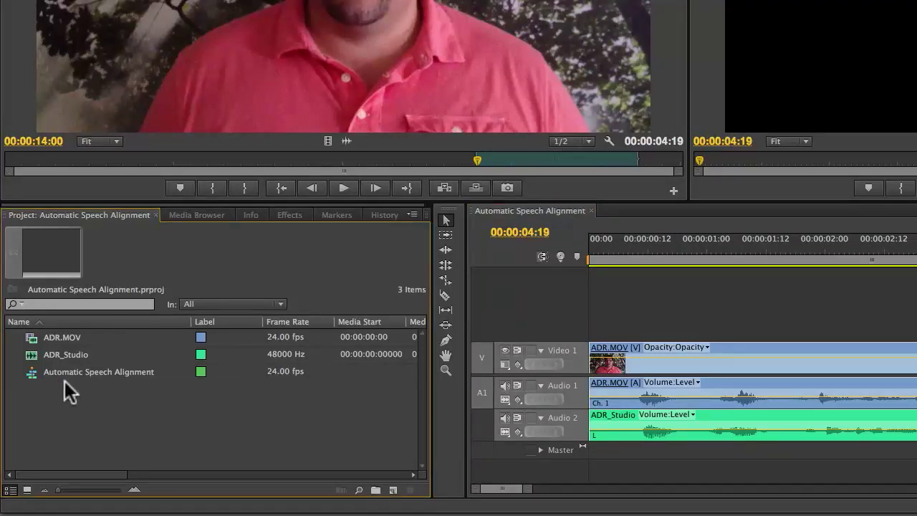
Send the Automatic Speech Alignment sequence to Adobe Audition via Edit in Adobe Audition > Sequence
{"action": "left_click", "coordinate": [33, 374]}
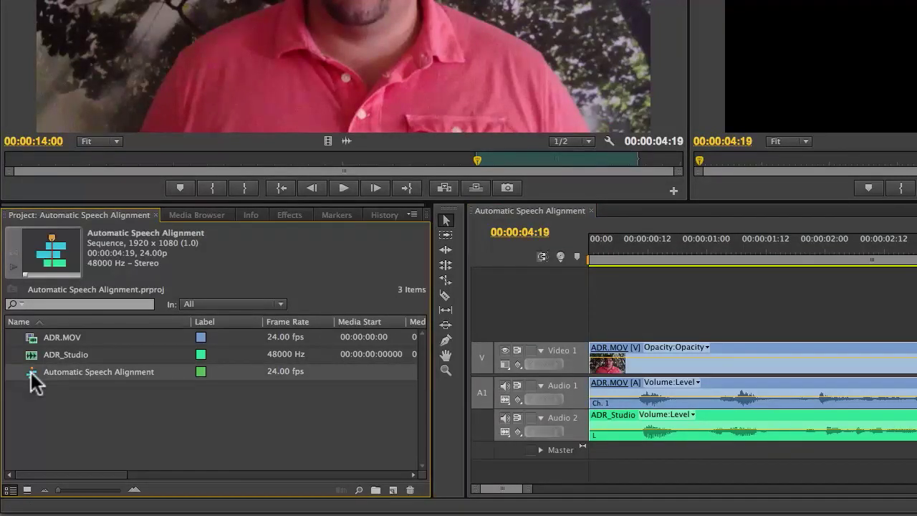
{"action": "right_click", "coordinate": [31, 372]}
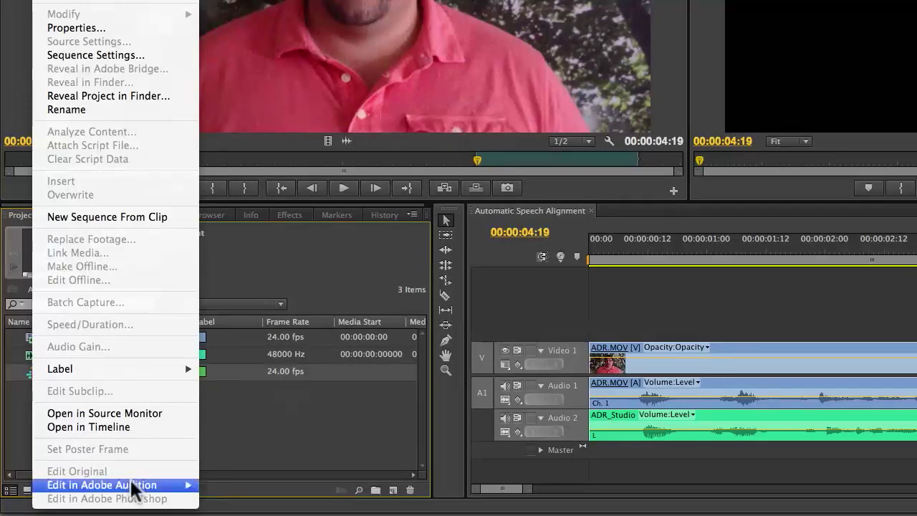
{"action": "mouse_move", "coordinate": [133, 490]}
{"action": "left_click", "coordinate": [253, 497]}
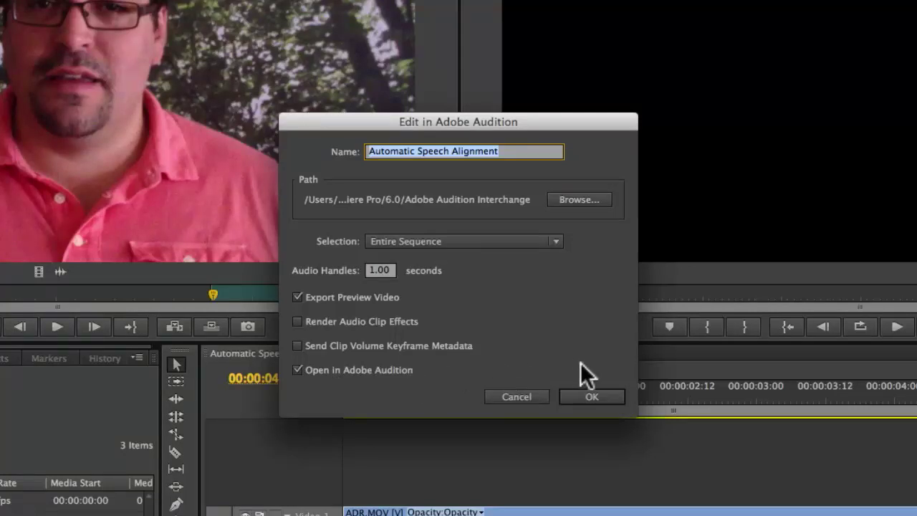
{"action": "key", "text": "Return"}
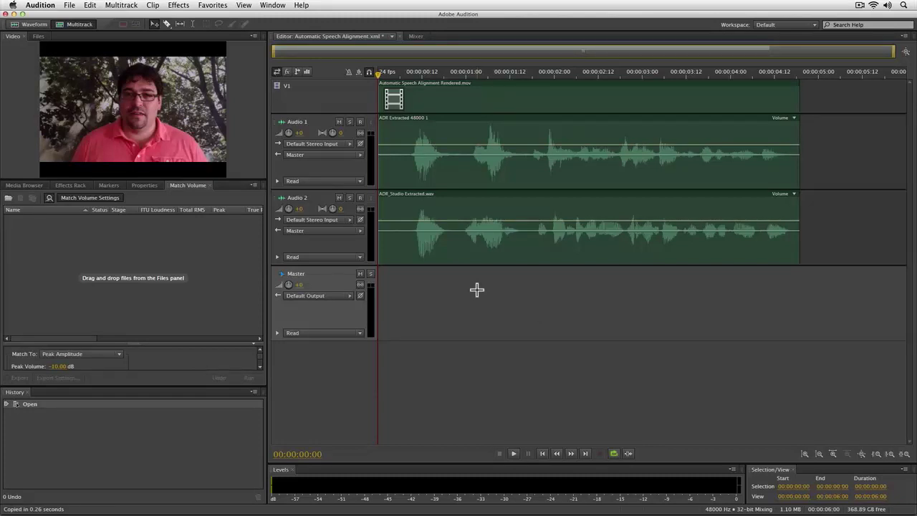
Play the multitrack session, stopping at 00:00:04:15, then marquee-select both audio clips
{"action": "key", "text": "space"}
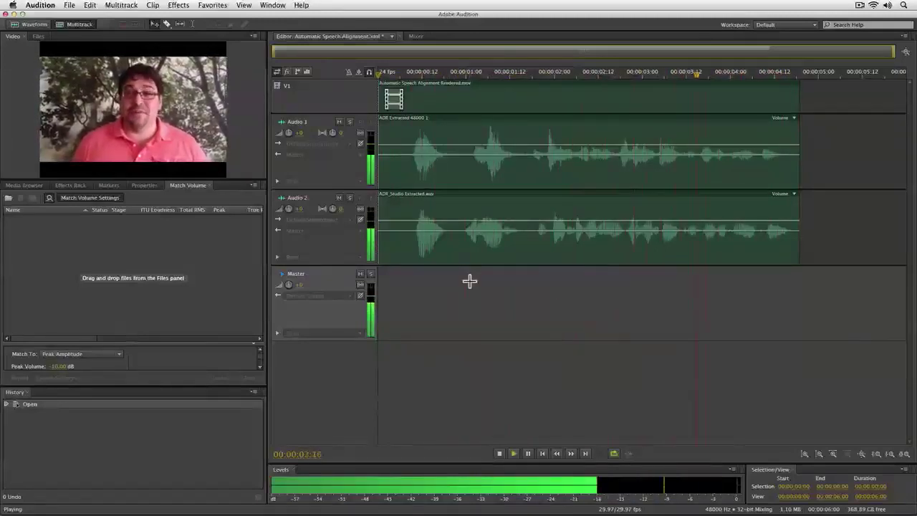
{"action": "key", "text": "space"}
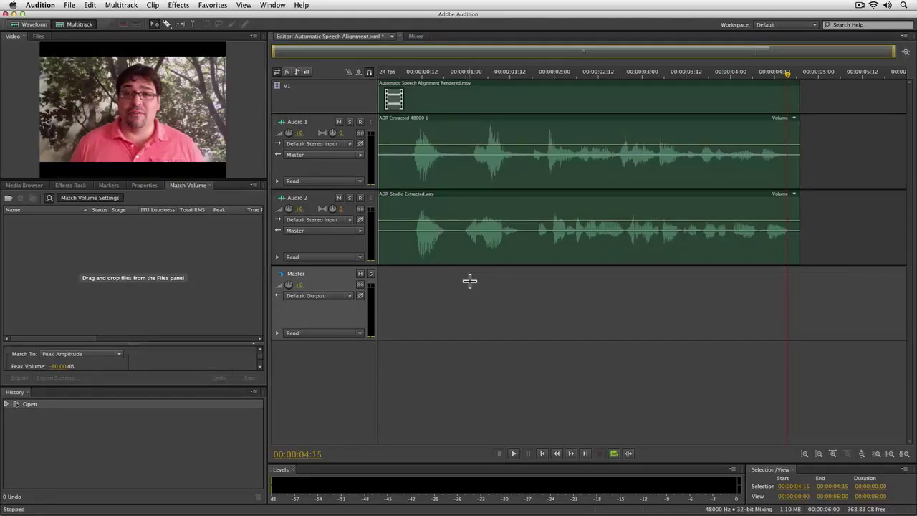
{"action": "left_click_drag", "start_coordinate": [497, 282], "coordinate": [455, 174]}
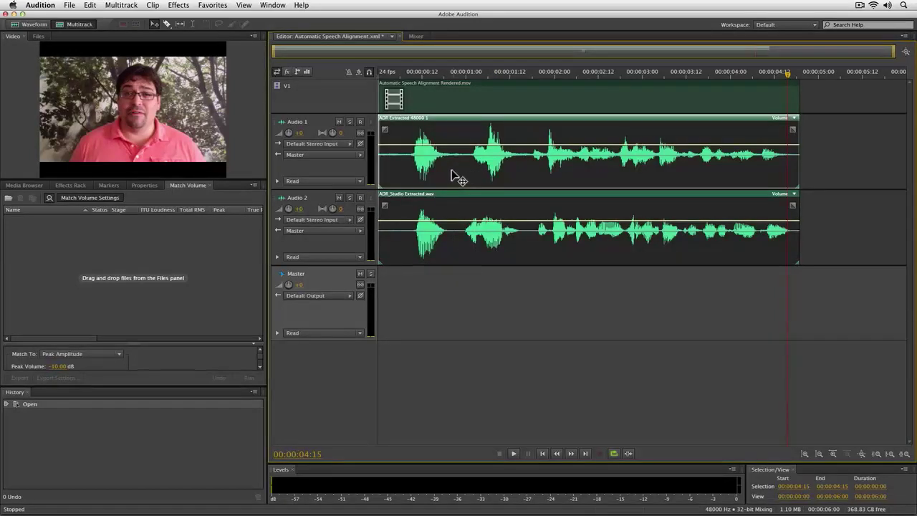
Open Automatic Speech Alignment with ADR Extracted 48000 1 as reference and ADR_Studio Extracted.wav unaligned
{"action": "left_click", "coordinate": [153, 5]}
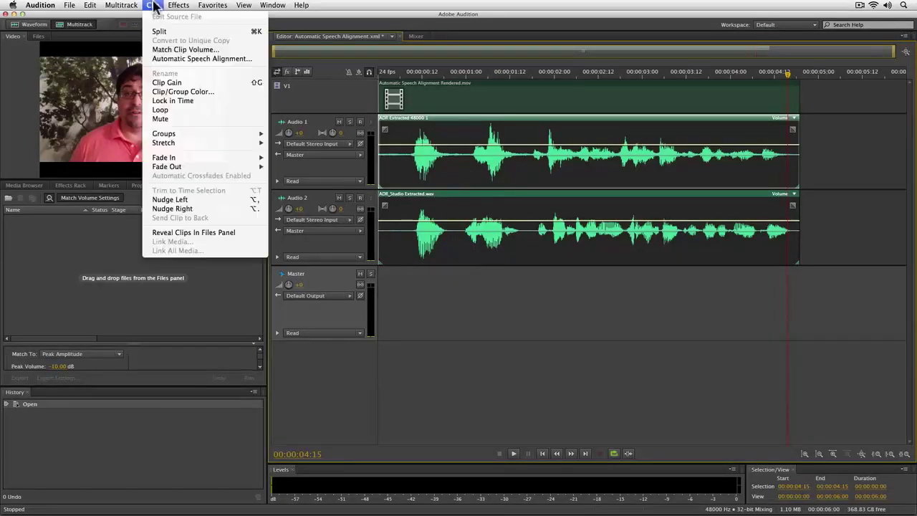
{"action": "left_click", "coordinate": [224, 61]}
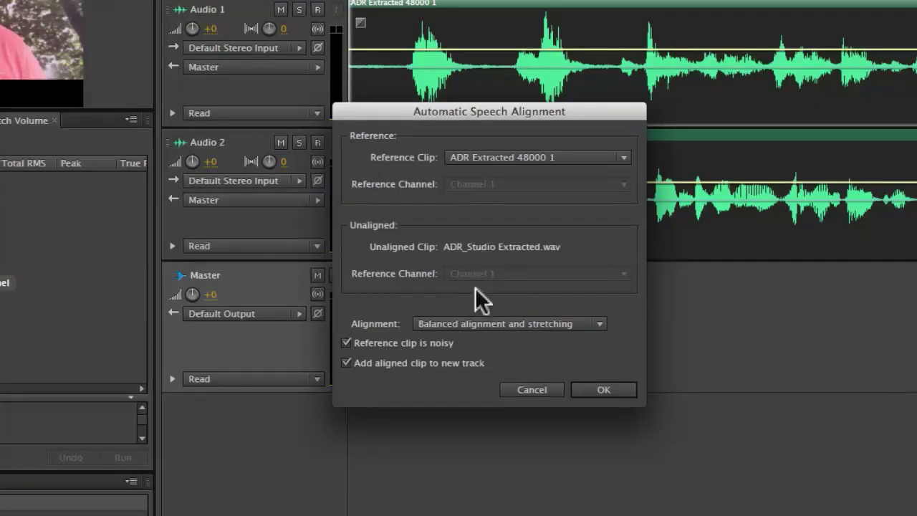
{"action": "left_click", "coordinate": [601, 324]}
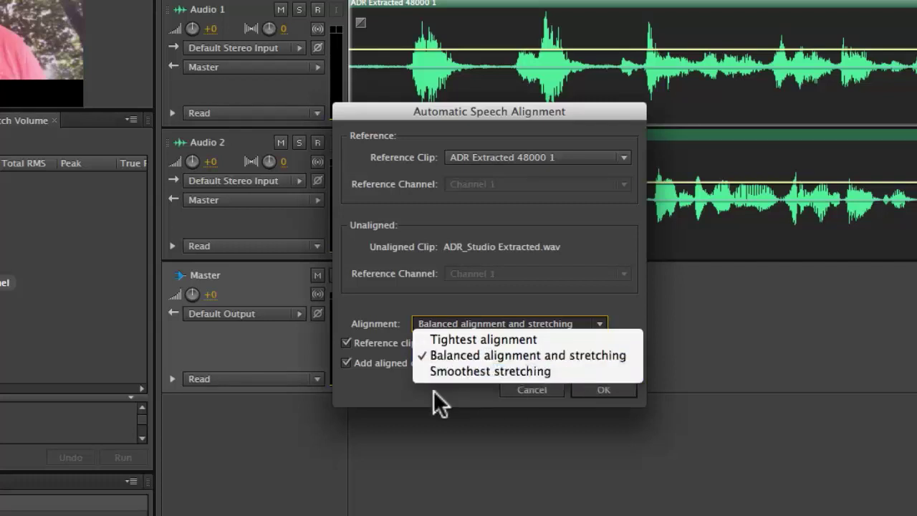
Align the studio clip using Balanced alignment and stretching, adding the result to a new track
{"action": "left_click", "coordinate": [408, 392]}
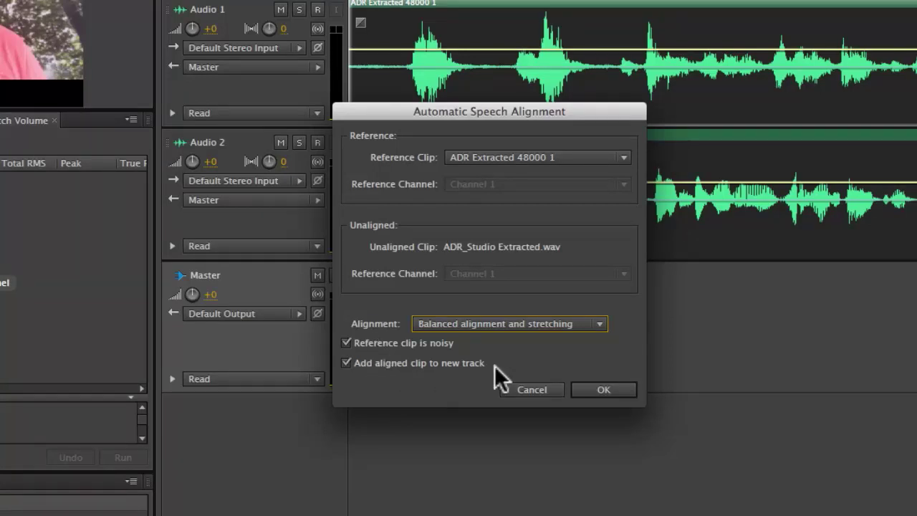
{"action": "left_click", "coordinate": [608, 389]}
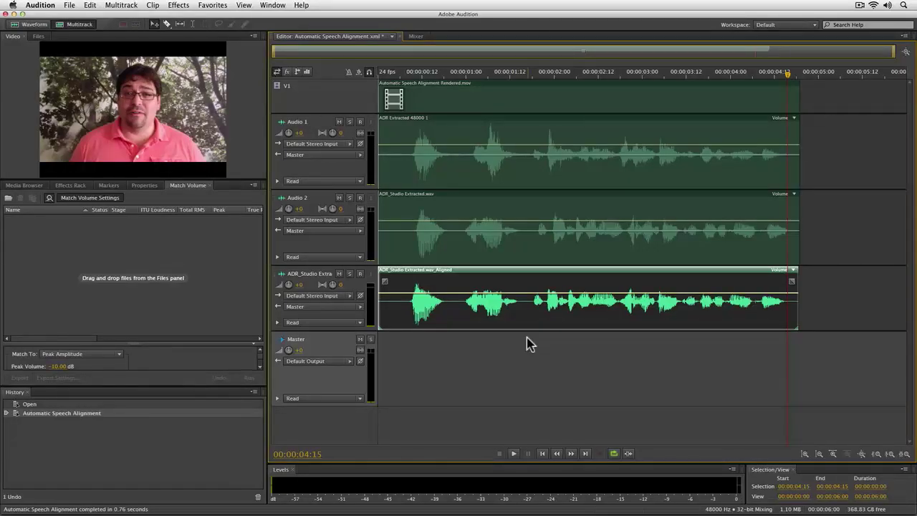
Mute Audio 1 and Audio 2, then play the session from the start to hear the aligned ADR
{"action": "left_click", "coordinate": [339, 198]}
{"action": "left_click", "coordinate": [340, 122]}
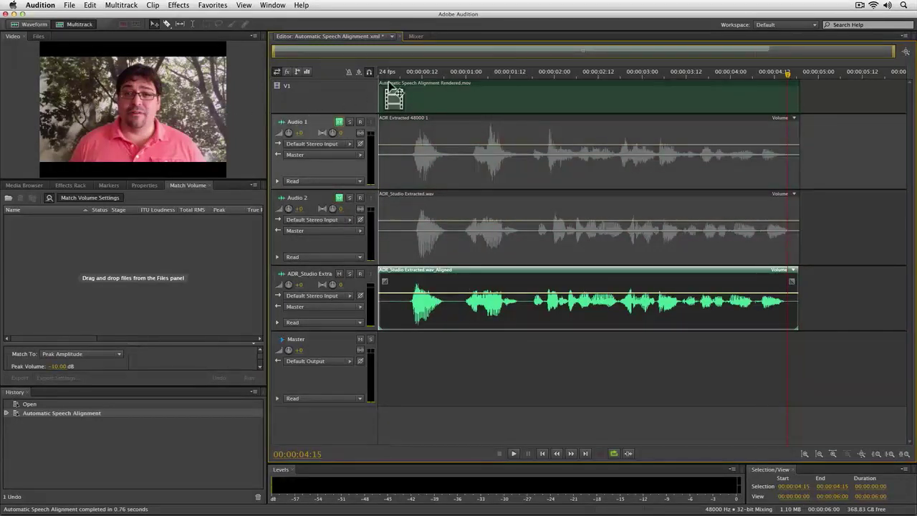
{"action": "key", "text": "Home"}
{"action": "key", "text": "space"}
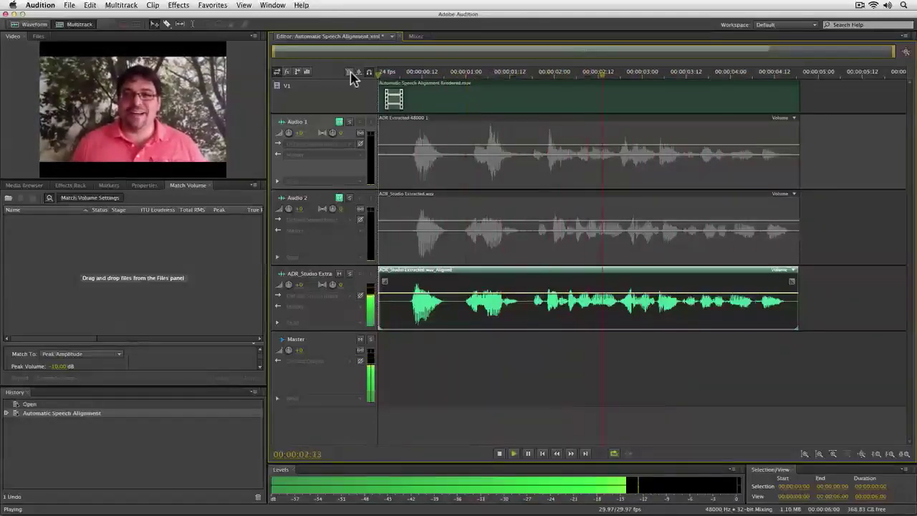
{"action": "key", "text": "space"}
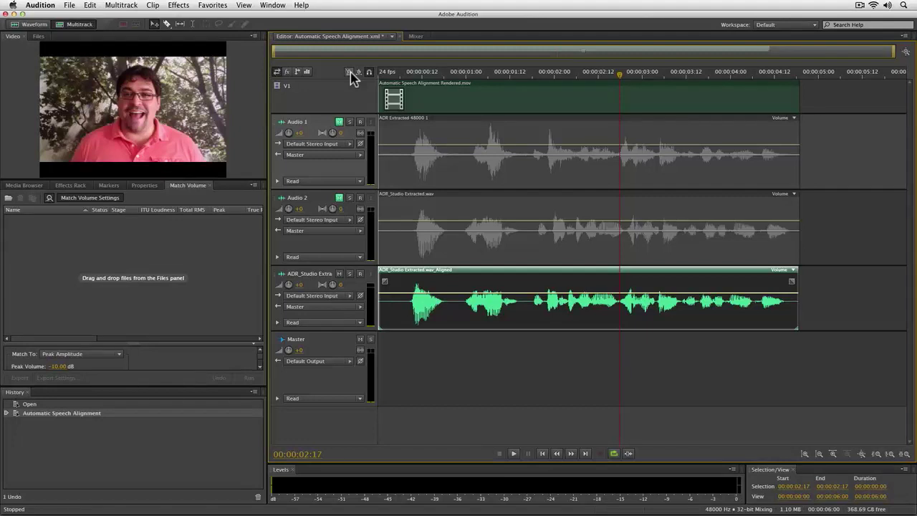
Export the session to Premiere Pro with each track as a stem, opening it in Premiere Pro
{"action": "left_click", "coordinate": [126, 6]}
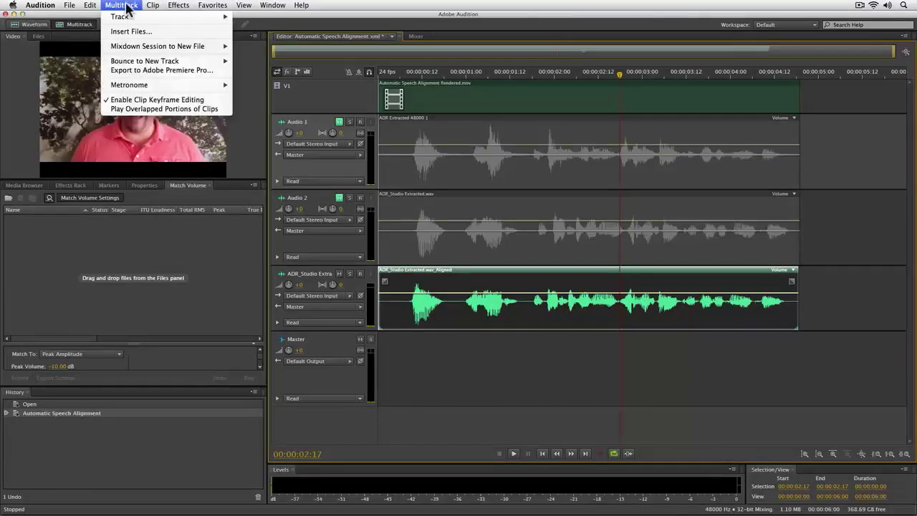
{"action": "left_click", "coordinate": [162, 75]}
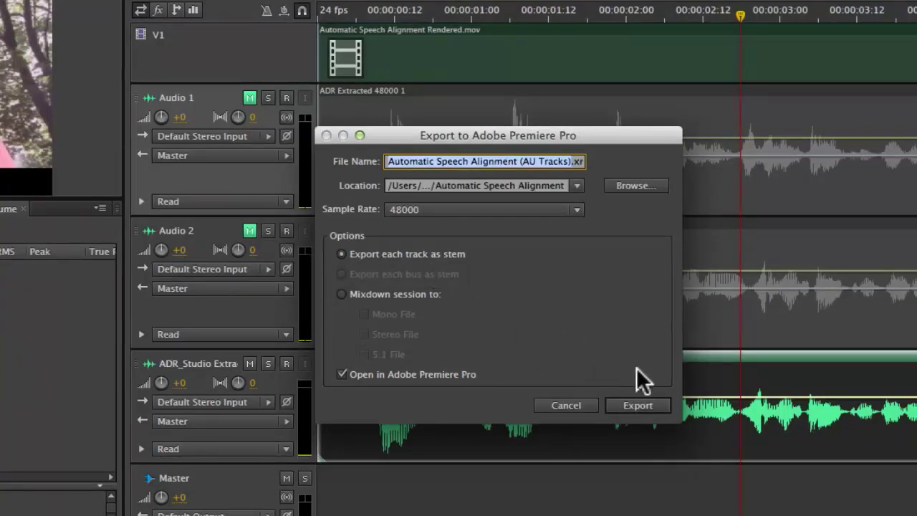
{"action": "left_click", "coordinate": [637, 406]}
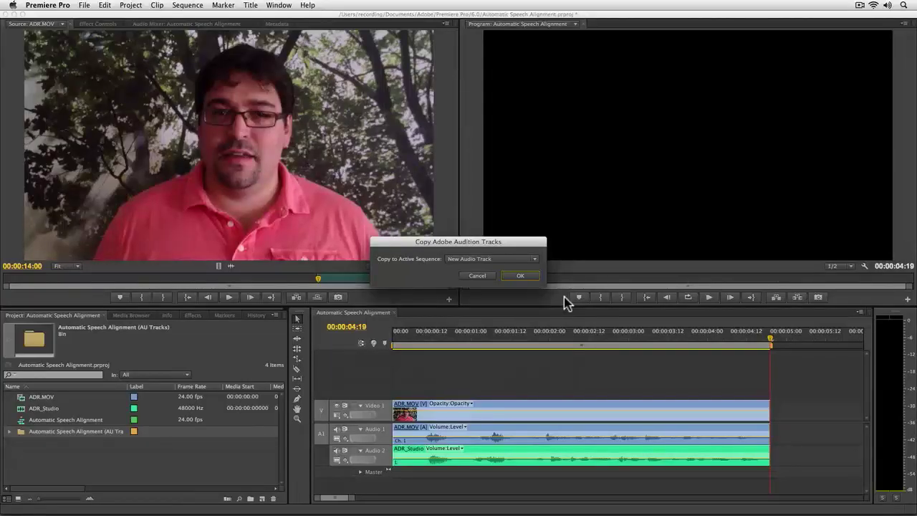
Copy the Audition tracks into the active sequence as New Audio Track, then enlarge the timeline
{"action": "left_click", "coordinate": [530, 259]}
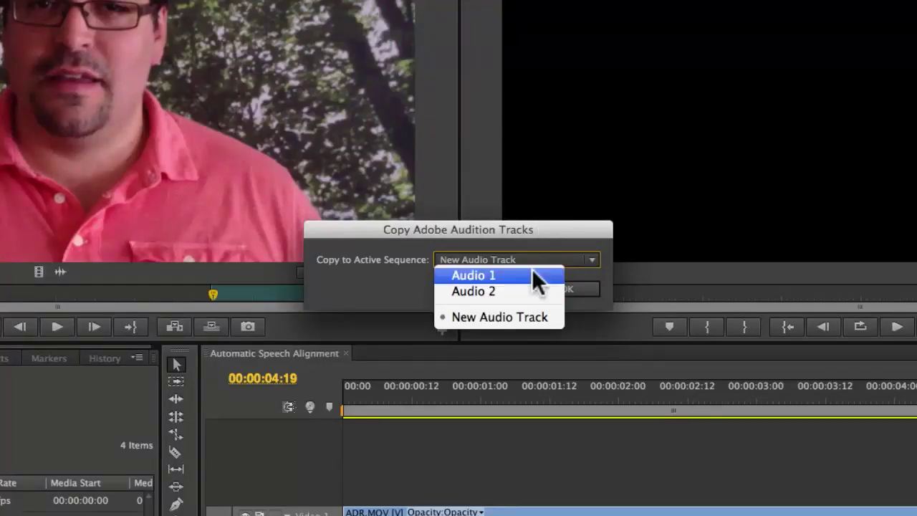
{"action": "left_click", "coordinate": [546, 317]}
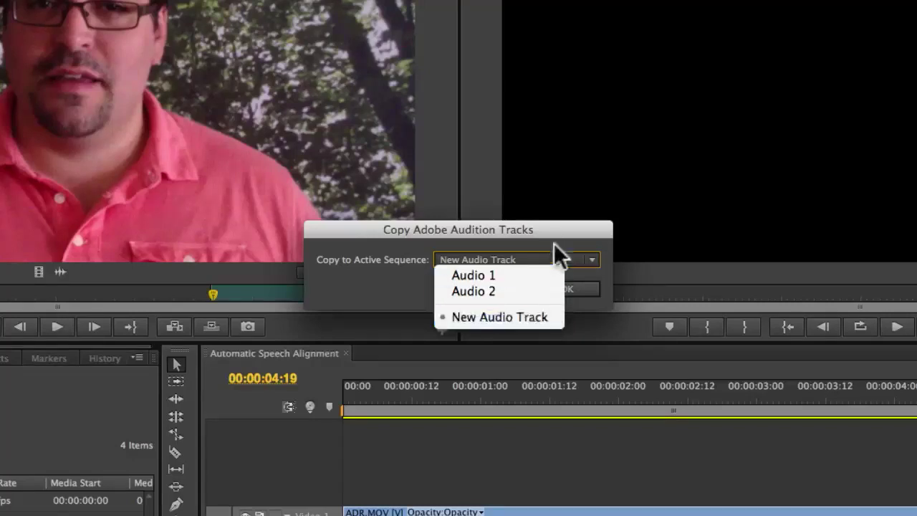
{"action": "left_click", "coordinate": [567, 289]}
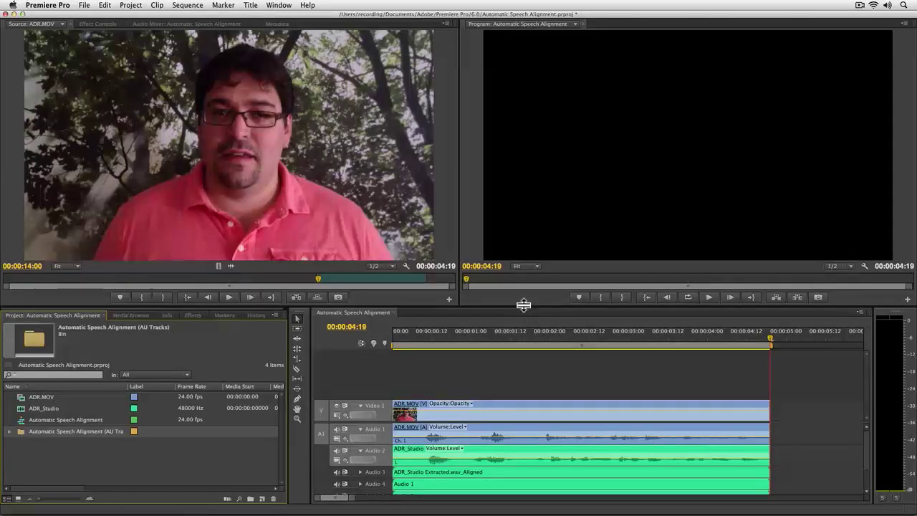
{"action": "left_click_drag", "start_coordinate": [522, 306], "coordinate": [521, 242]}
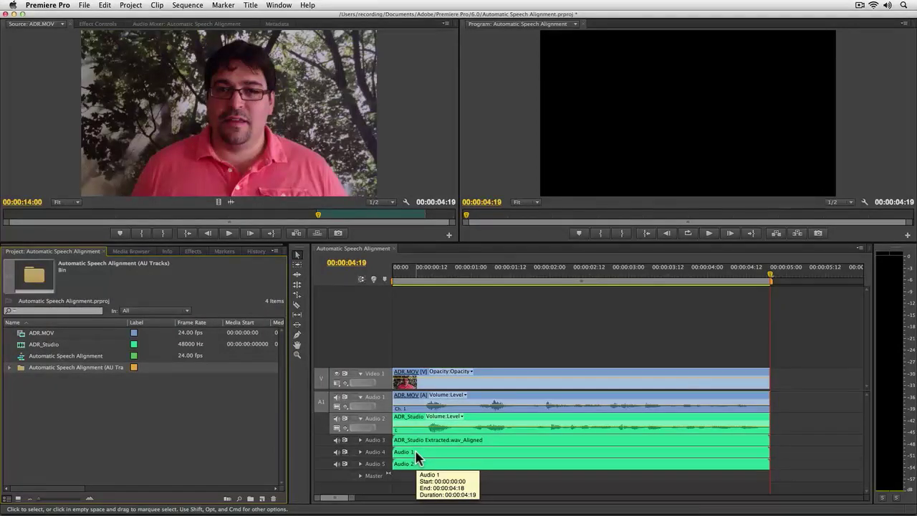
Delete the Audio 4 and Audio 5 clips, mute Audio 1 and Audio 2, and play from the start
{"action": "left_click_drag", "start_coordinate": [416, 478], "coordinate": [410, 456]}
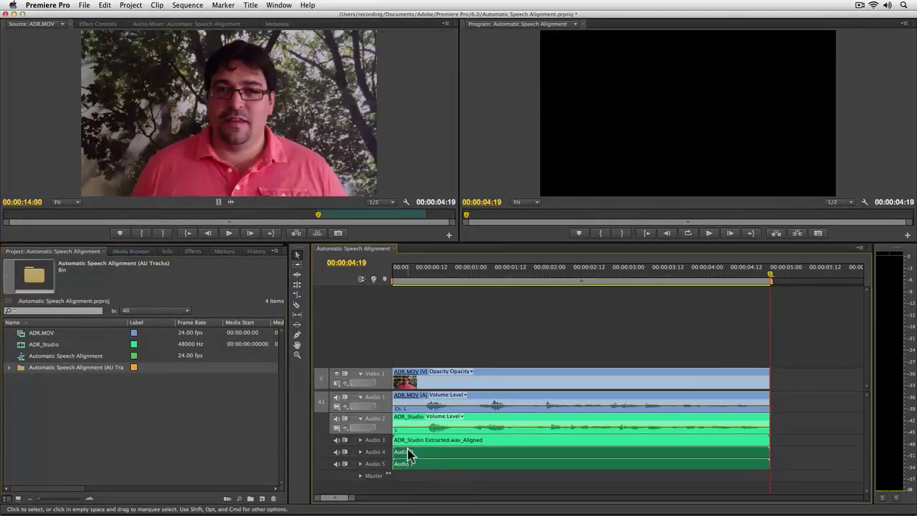
{"action": "key", "text": "Delete"}
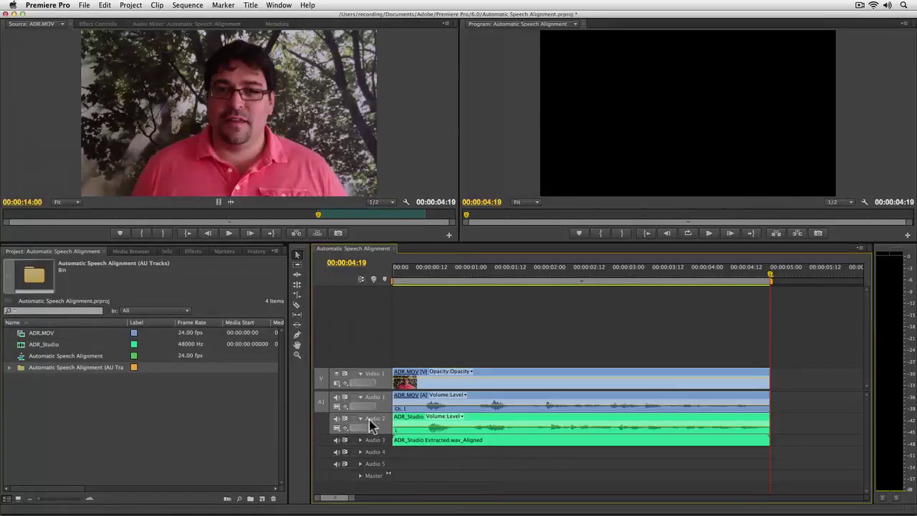
{"action": "left_click", "coordinate": [337, 398]}
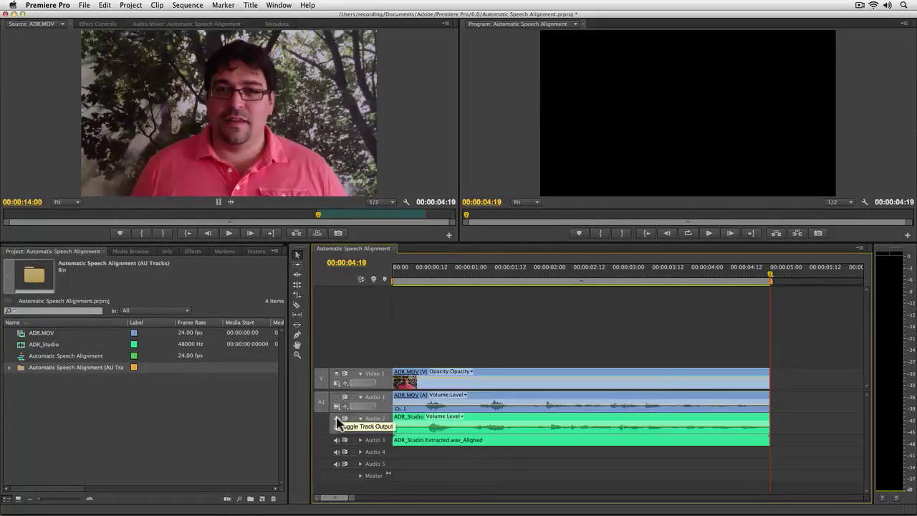
{"action": "left_click", "coordinate": [336, 419]}
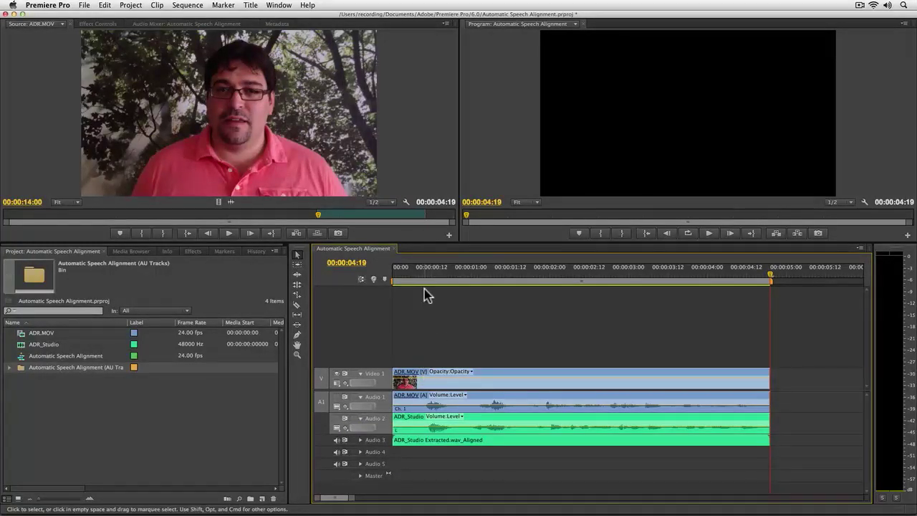
{"action": "left_click_drag", "start_coordinate": [415, 271], "coordinate": [389, 277]}
{"action": "key", "text": "space"}
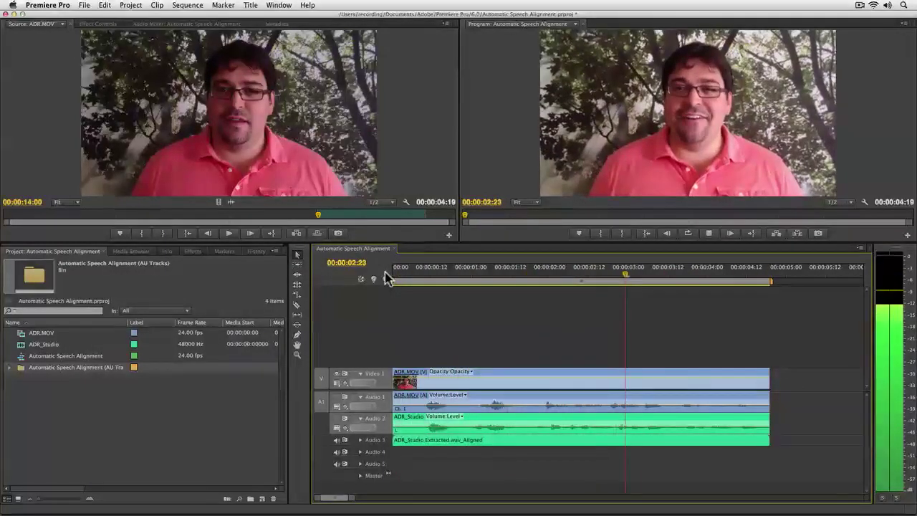
{"action": "key", "text": "space"}
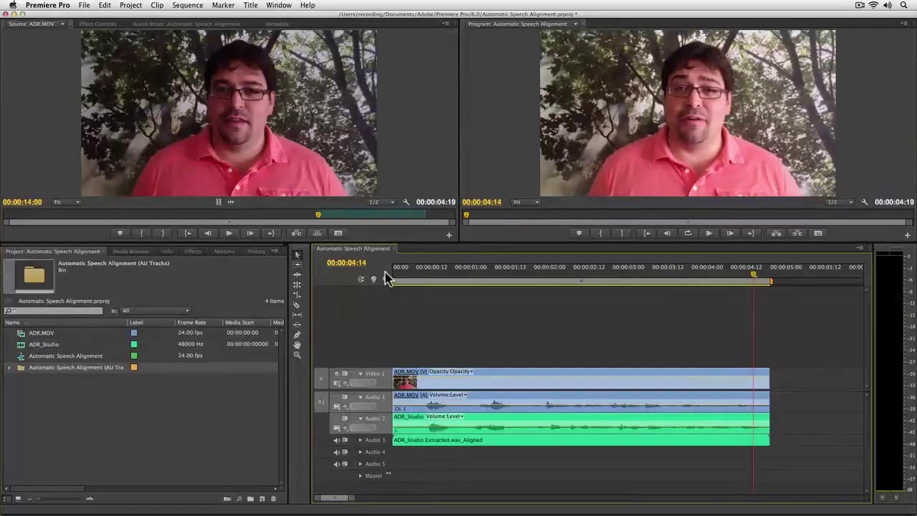